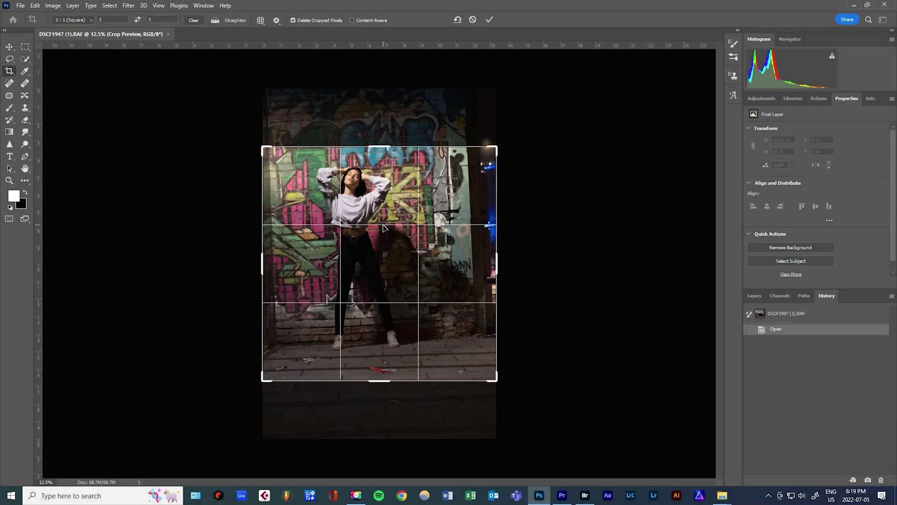
Reposition and slightly rotate the photo in the 1:1 crop, commit it, and fit it on screen
mouse_move(384, 227)
left_mouse_down()
mouse_move(386, 248)
mouse_move(386, 228)
left_mouse_up()
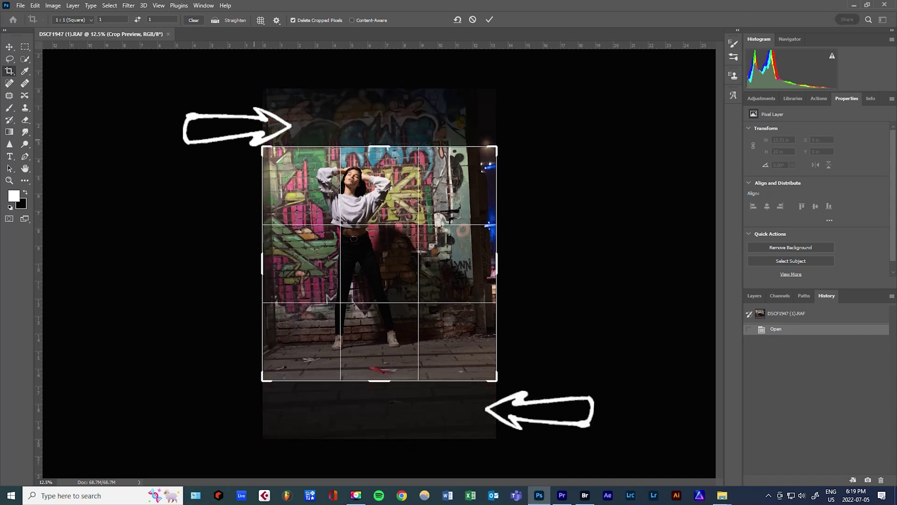
left_click_drag(260, 142, 258, 135)
key("Return")
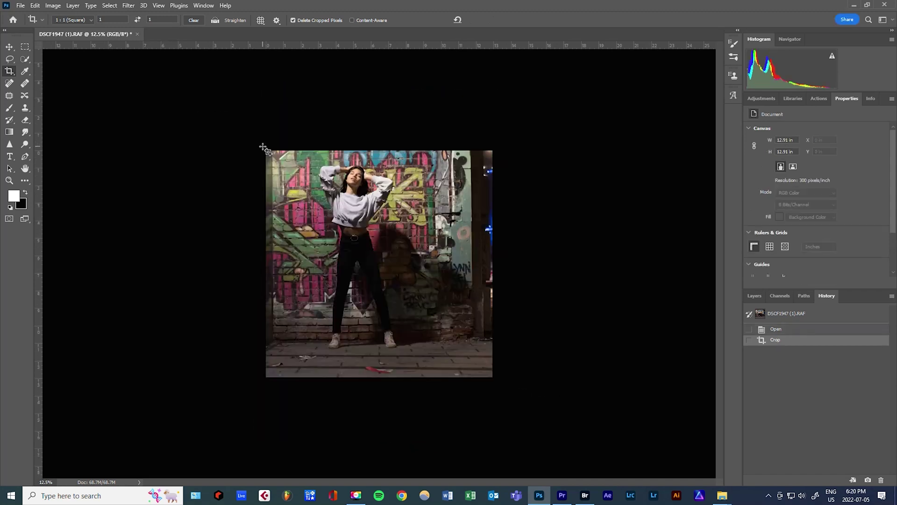
key("ctrl+0")
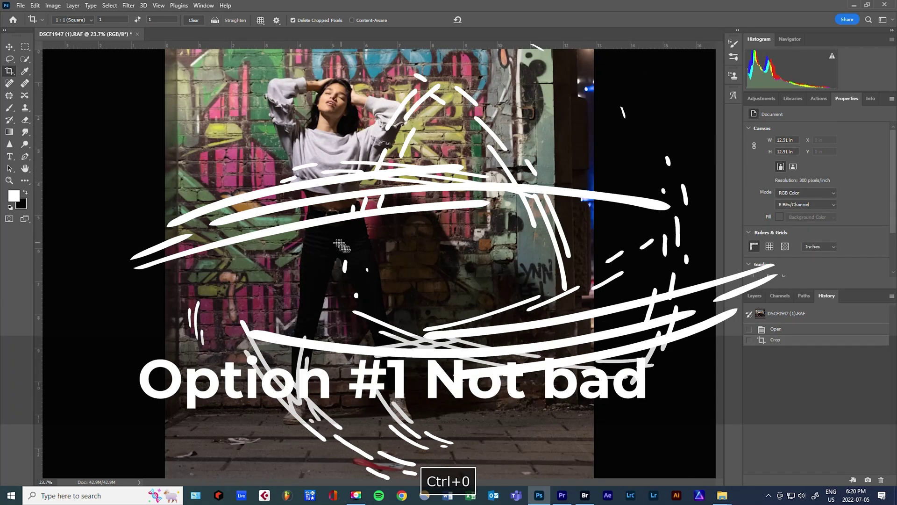
Shrink the square crop to frame the woman head to waist, commit it, and fit on screen
left_click(466, 267)
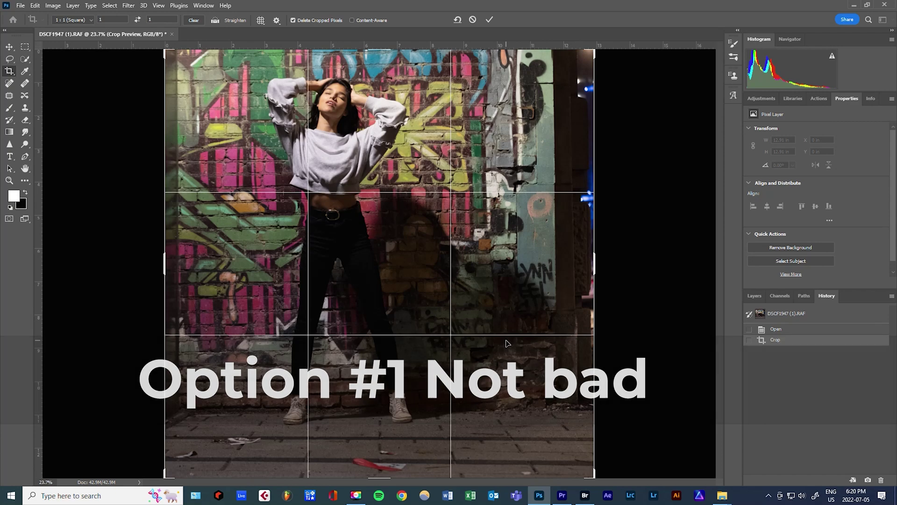
key("ctrl+0")
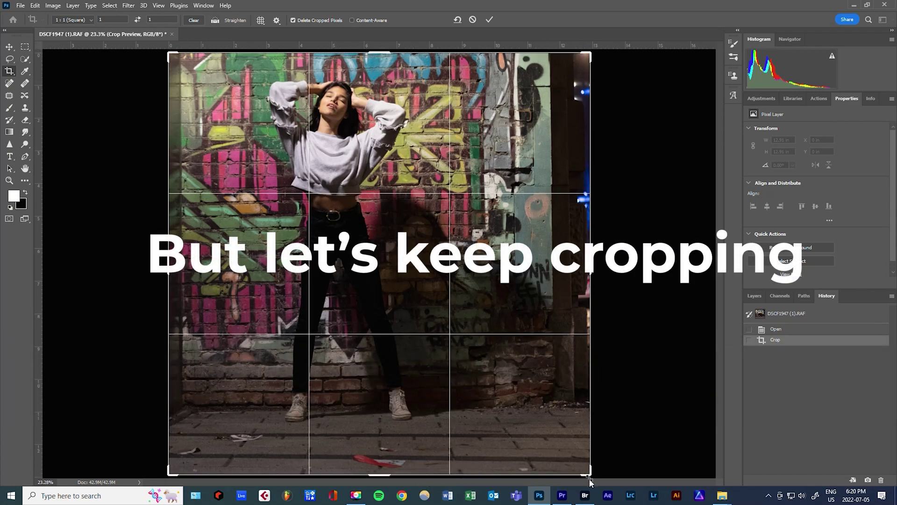
left_click_drag(574, 460, 522, 302)
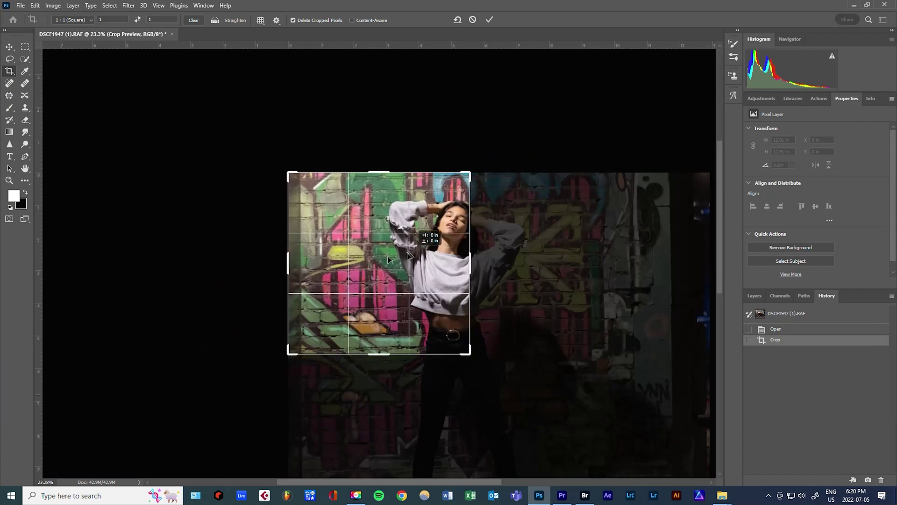
left_click_drag(409, 254, 304, 246)
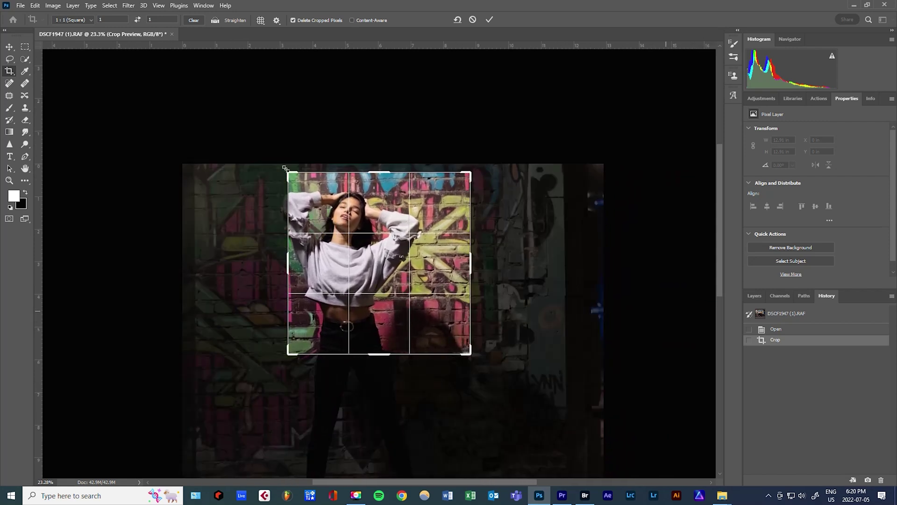
left_click_drag(286, 168, 292, 176)
left_click_drag(372, 197, 380, 201)
left_click(467, 178)
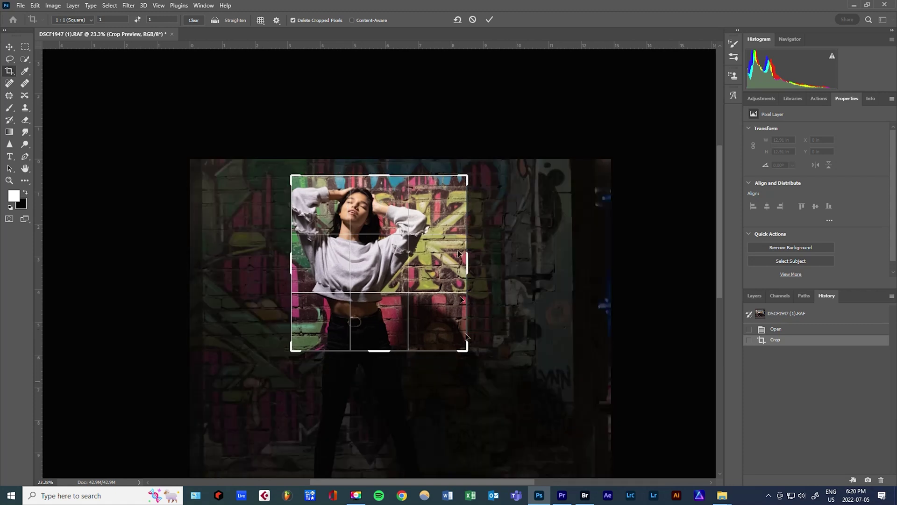
left_click_drag(463, 348, 388, 283)
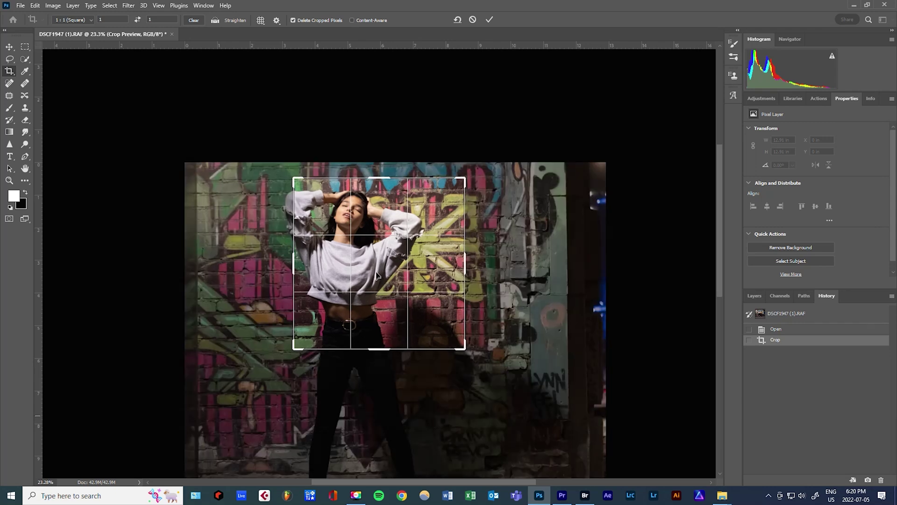
key("Return")
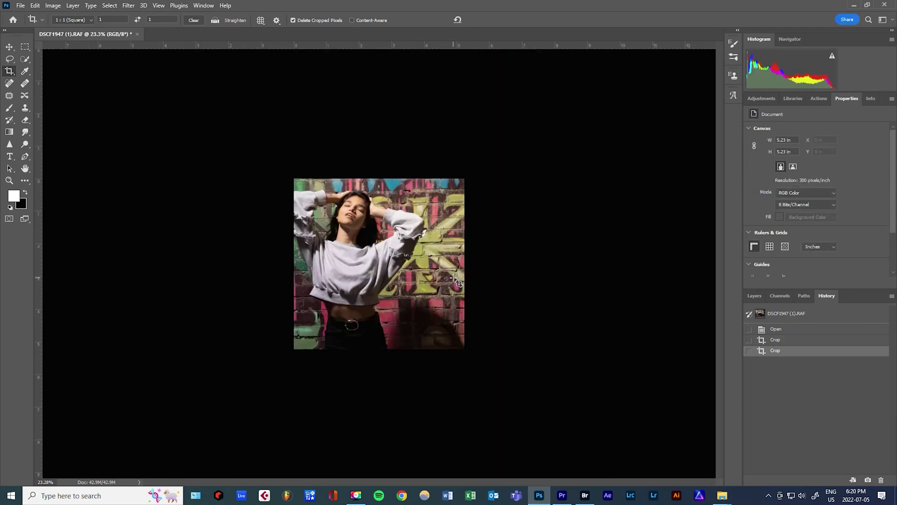
key("ctrl+0")
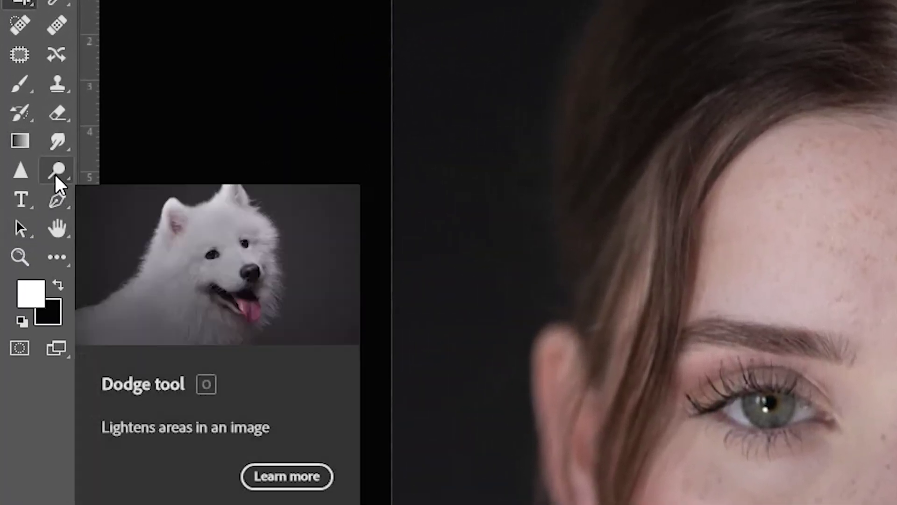
With the Dodge Tool, brighten the iris of the left eye on Layer 1
left_click(55, 174)
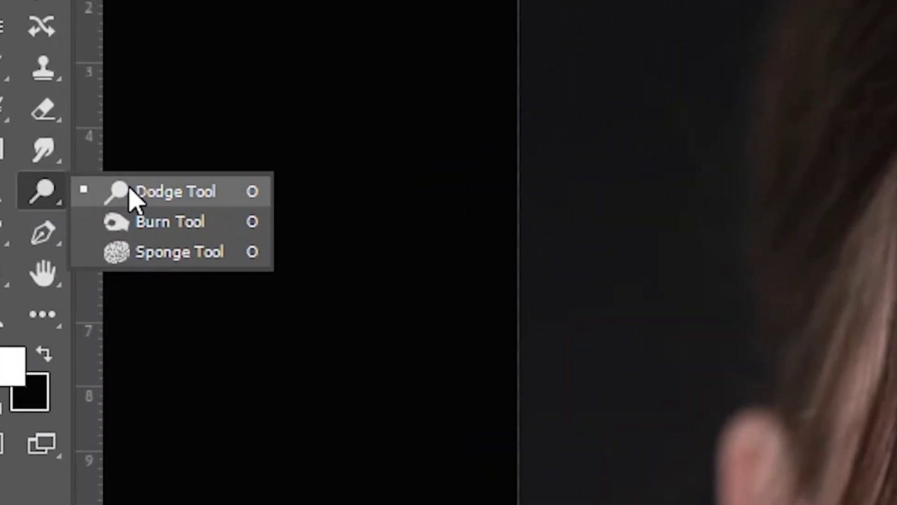
left_click(130, 192)
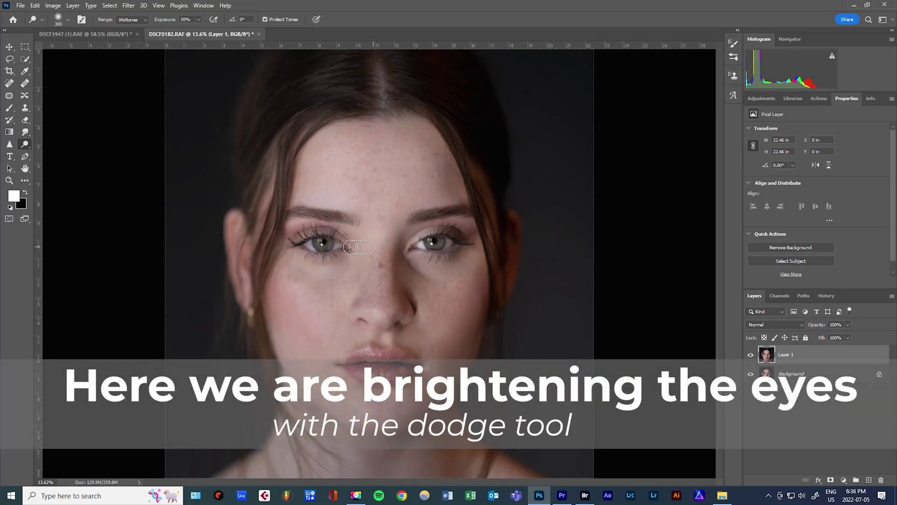
left_click_drag(338, 244, 311, 244)
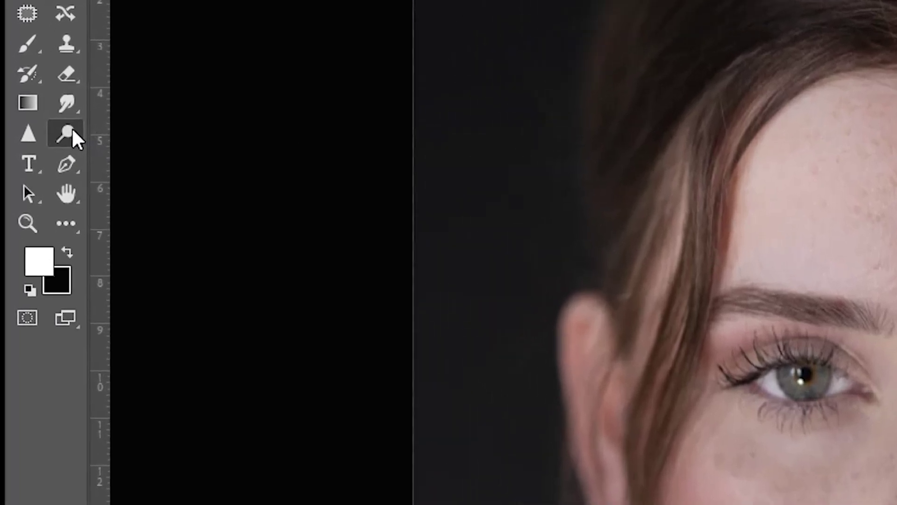
Enlarge the toning brush to 1000 and brighten the bridge of the nose
right_click(75, 137)
left_click(182, 158)
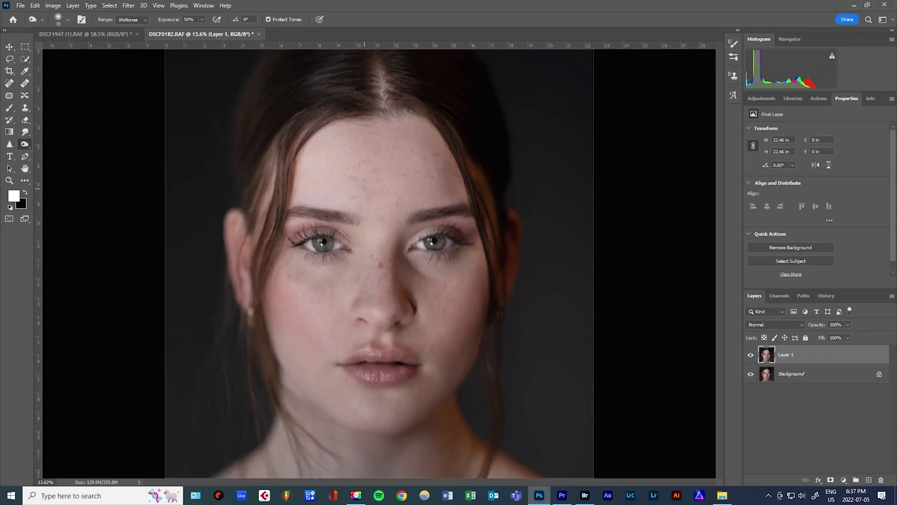
key("bracketright")
key("bracketright")
key("bracketright")
key("bracketright")
key("bracketright")
key("bracketright")
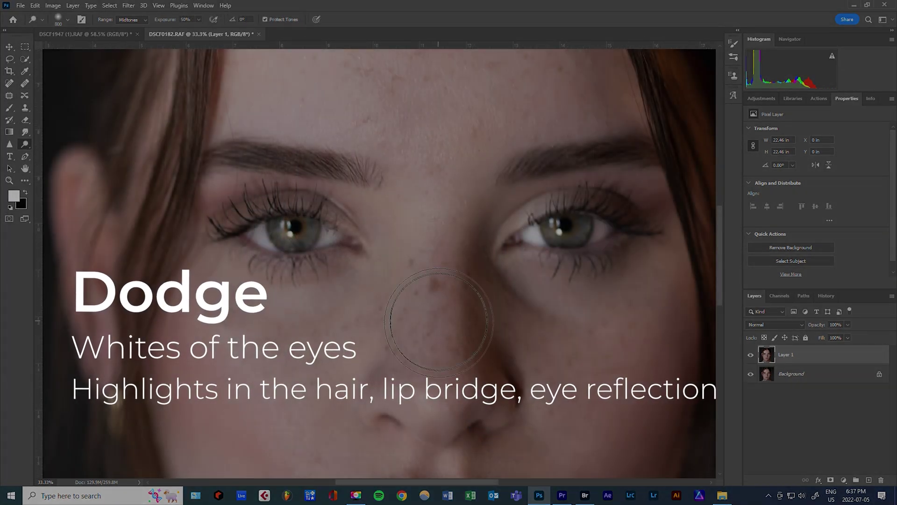
key("bracketright")
key("bracketright")
left_click_drag(439, 322, 435, 239)
key("ctrl+0")
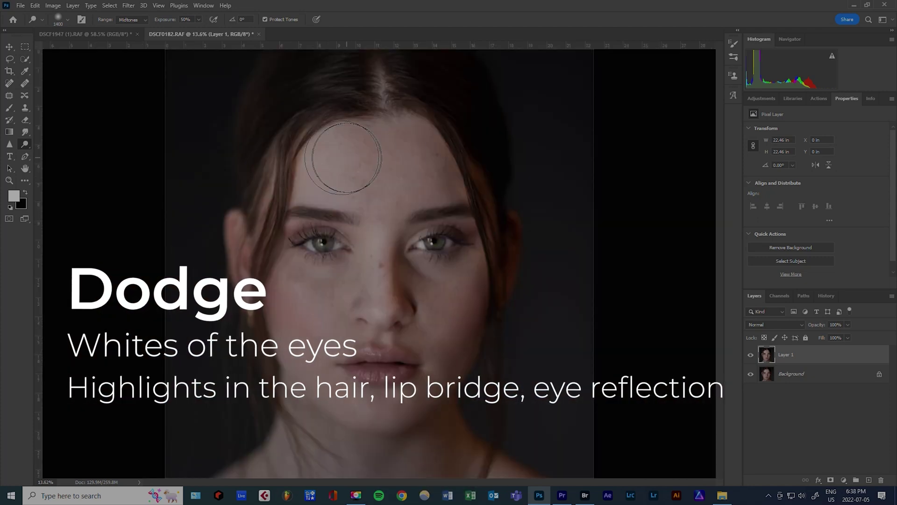
Switch to the Burn Tool with brush size 1700 and deselect Layer 1
key("bracketright")
key("bracketright")
key("bracketright")
key("bracketright")
key("bracketright")
key("bracketright")
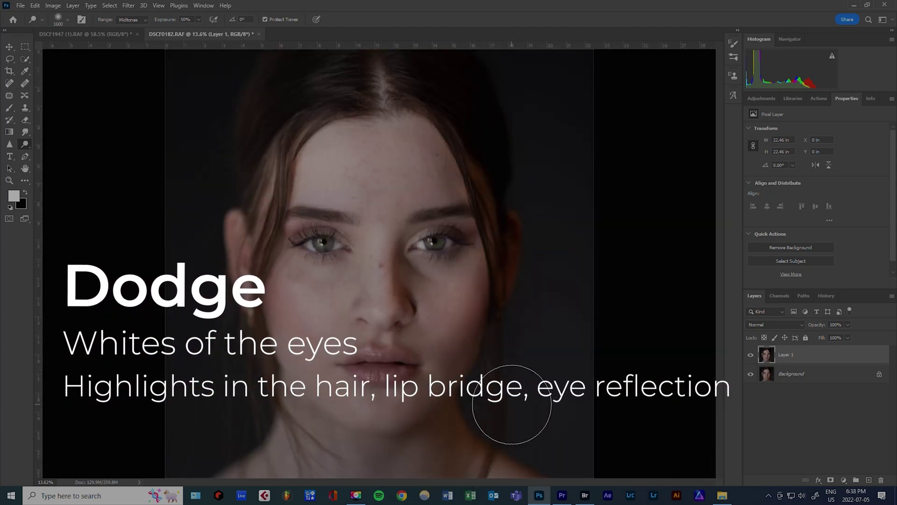
right_click(25, 144)
left_click(61, 153)
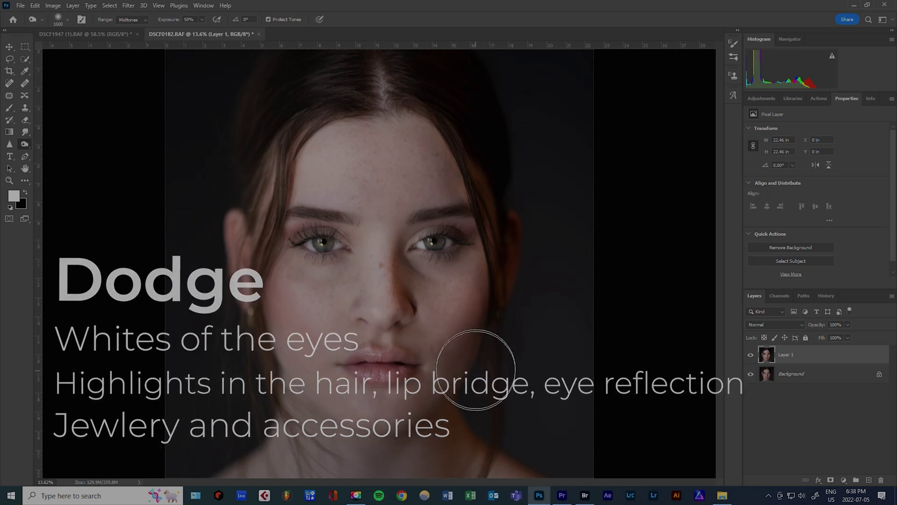
key("bracketright")
key("bracketright")
key("bracketright")
key("bracketright")
key("bracketright")
key("bracketright")
key("bracketright")
key("bracketright")
key("bracketright")
key("bracketright")
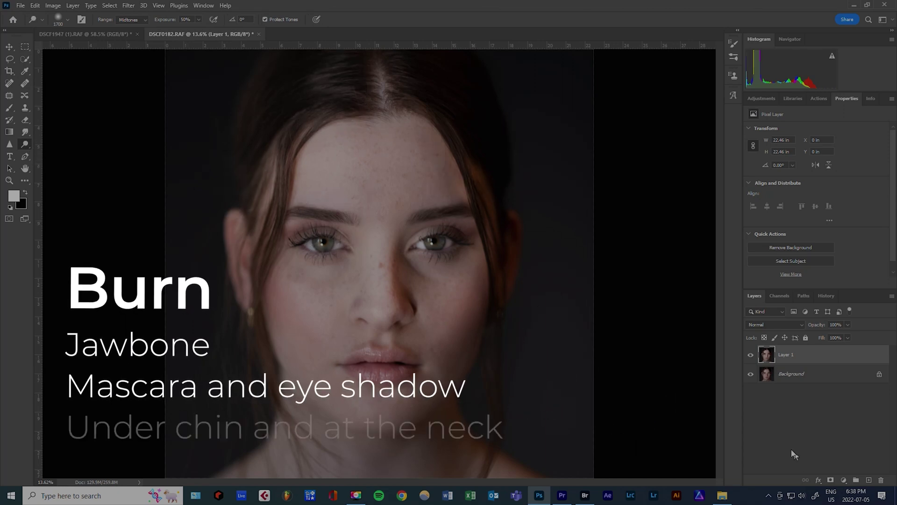
left_click(793, 454)
Toggle Layer 1's visibility repeatedly for a before/after check, leaving it hidden
left_click(751, 354)
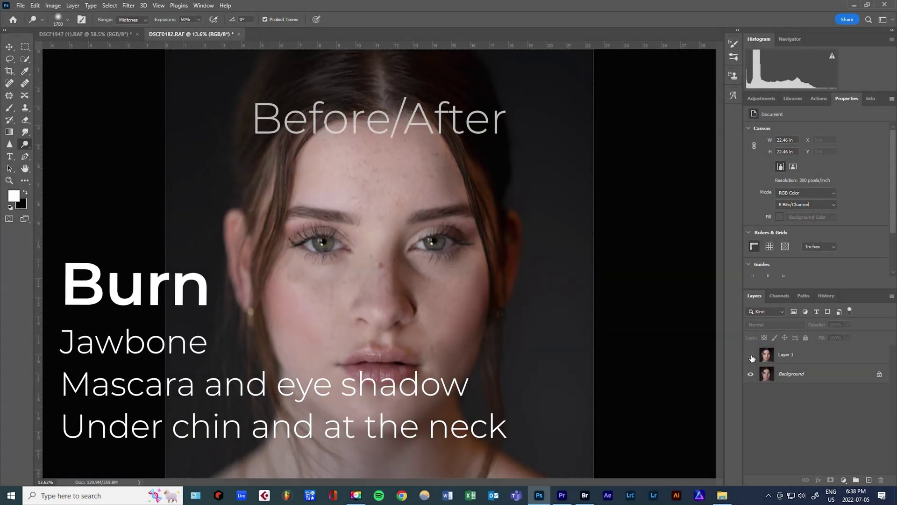
left_click(751, 354)
left_click(750, 354)
left_click(751, 355)
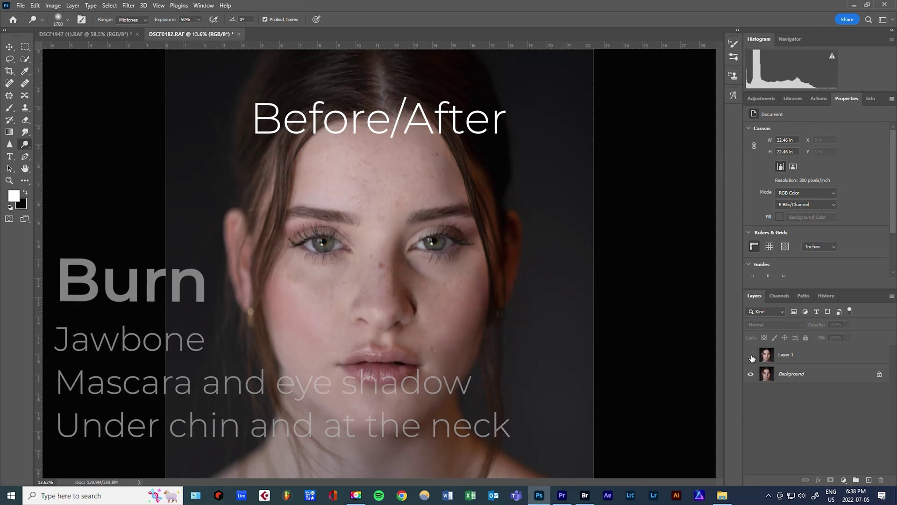
left_click(751, 355)
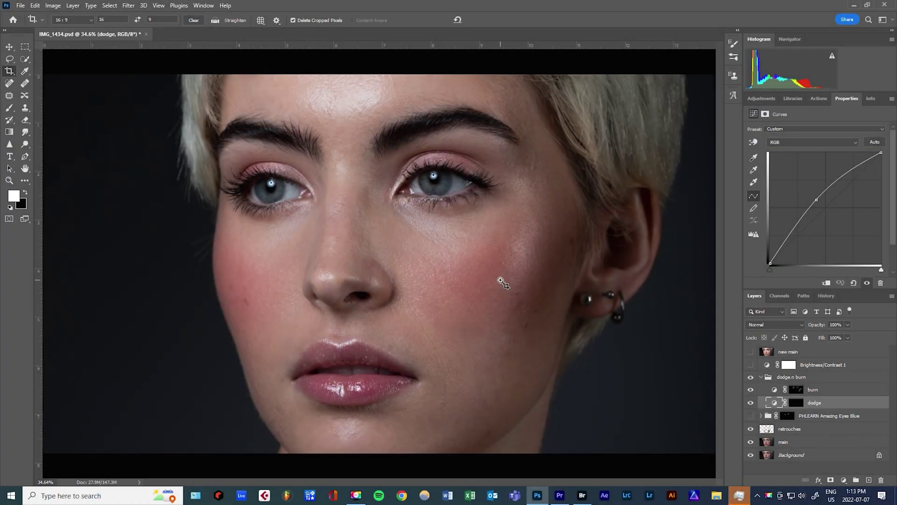
Zoom and pan to the eyes, keeping the Sharpen tool's mode at Normal
key("z")
left_click(403, 218)
key("space")
left_click_drag(431, 216, 431, 324)
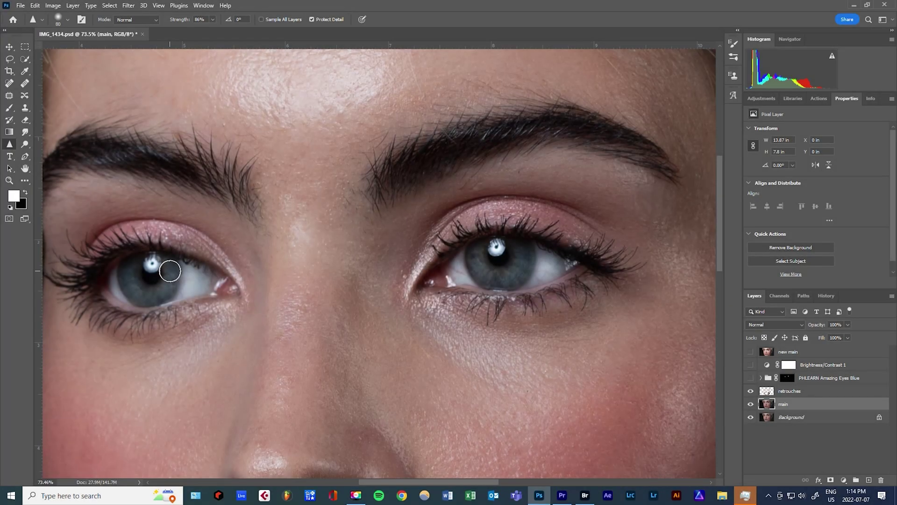
left_click(156, 20)
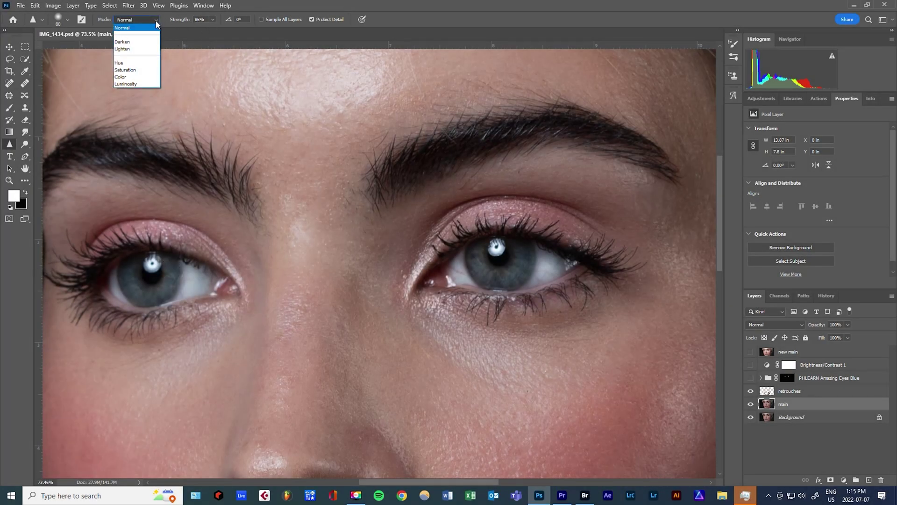
left_click(156, 22)
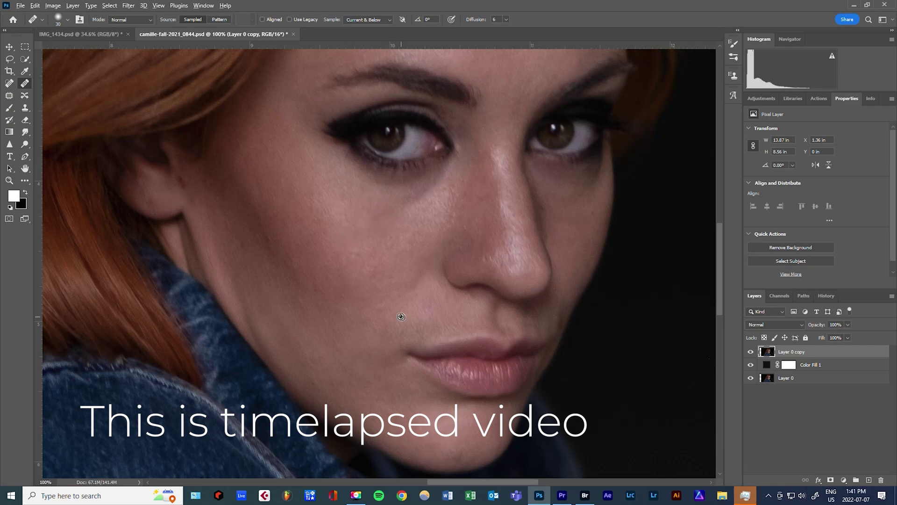
Pan to the forehead, enlarge the healing brush to 60, then zoom in on the nose
left_click_drag(490, 150, 485, 379)
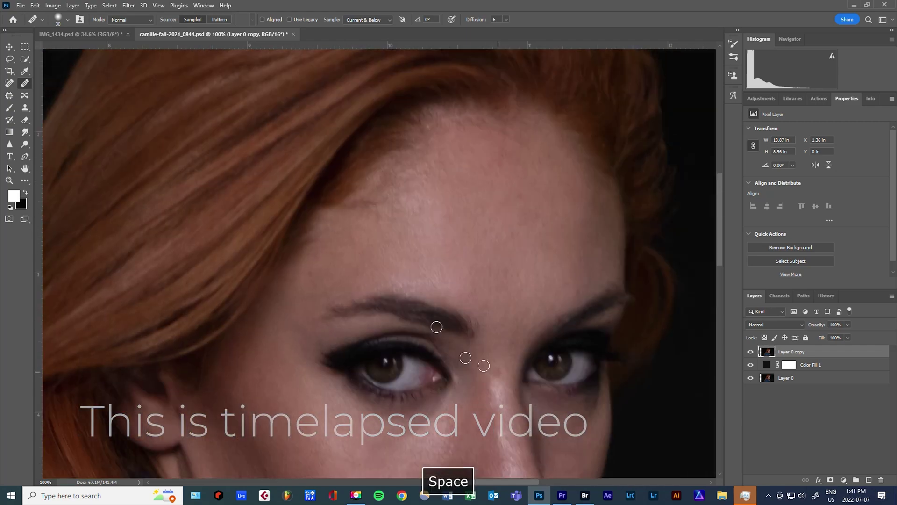
key("bracketright")
key("bracketright")
key("bracketright")
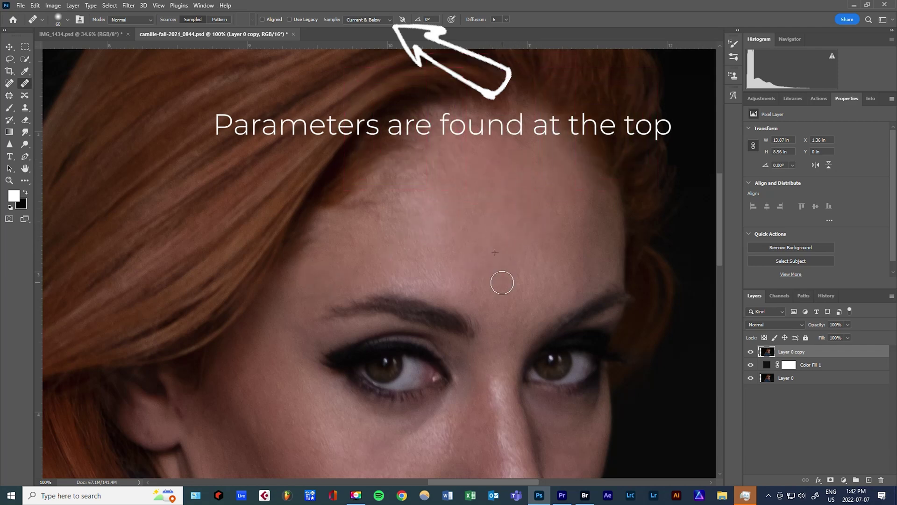
left_click_drag(550, 290, 506, 254)
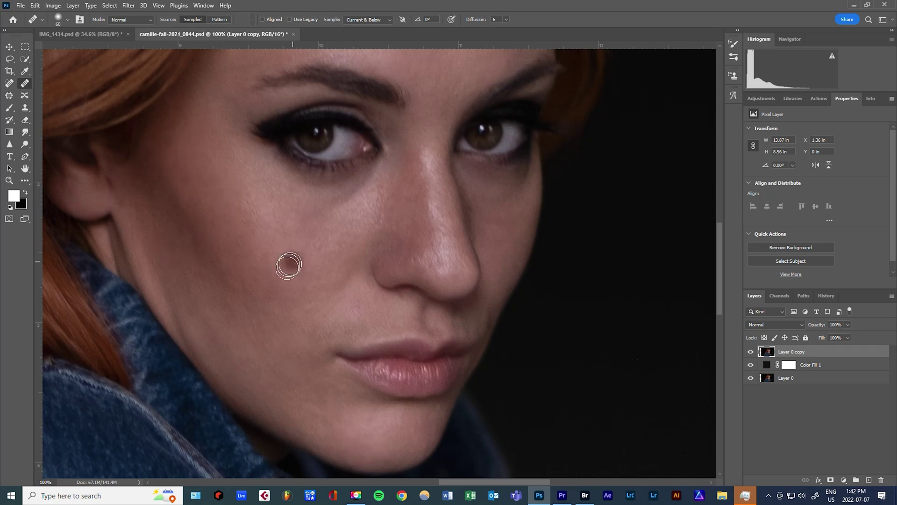
key("ctrl+0")
left_click_drag(515, 273, 543, 272)
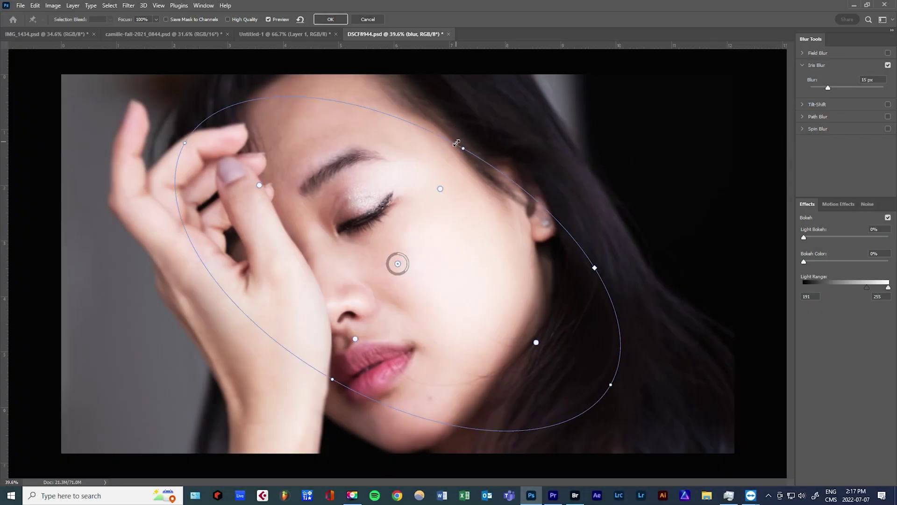
Shift the blur focus up and left, then open Filter > Blur Gallery > Iris Blur
left_click_drag(395, 196, 374, 193)
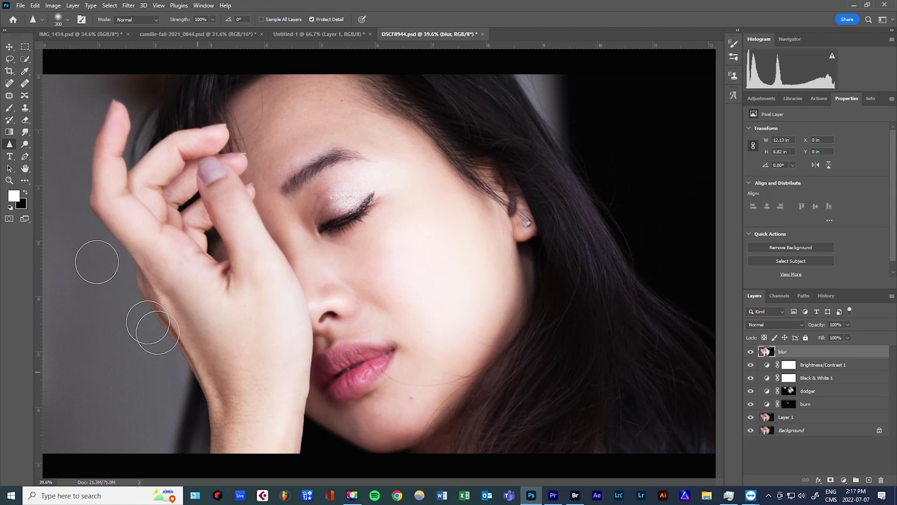
left_click(125, 6)
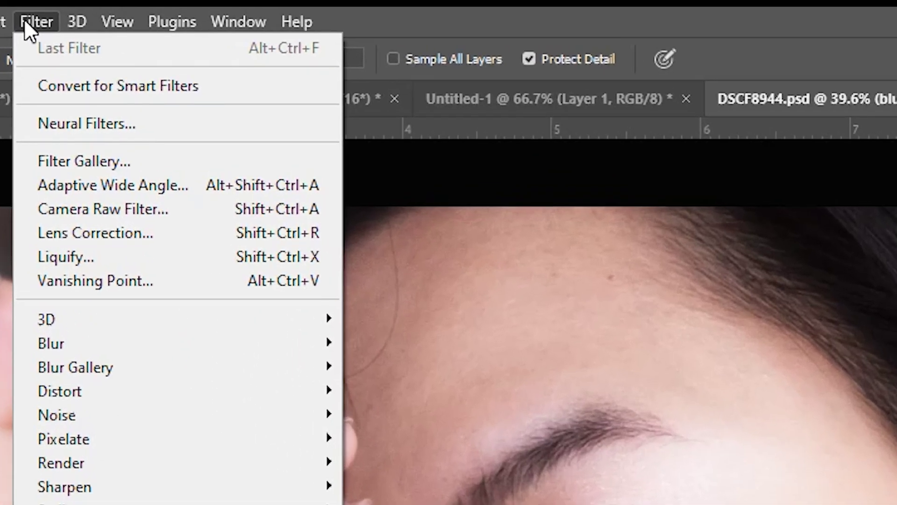
mouse_move(72, 365)
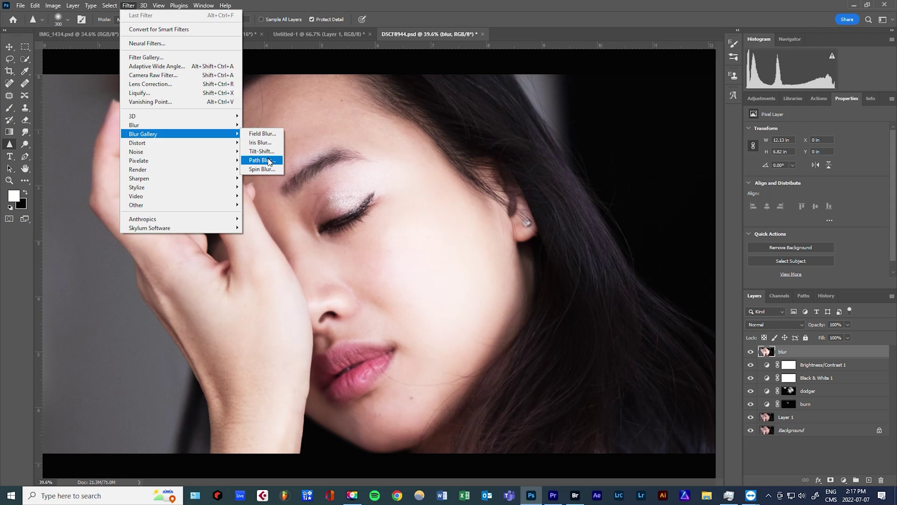
left_click(268, 145)
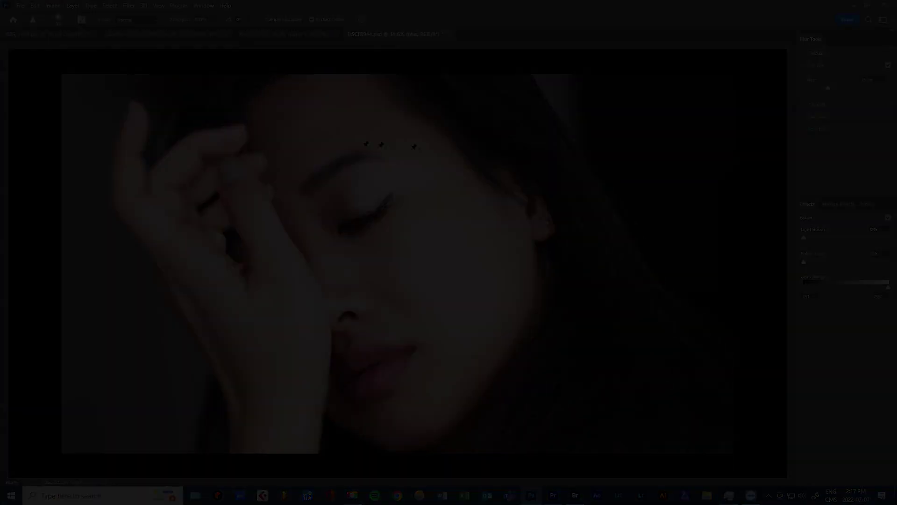